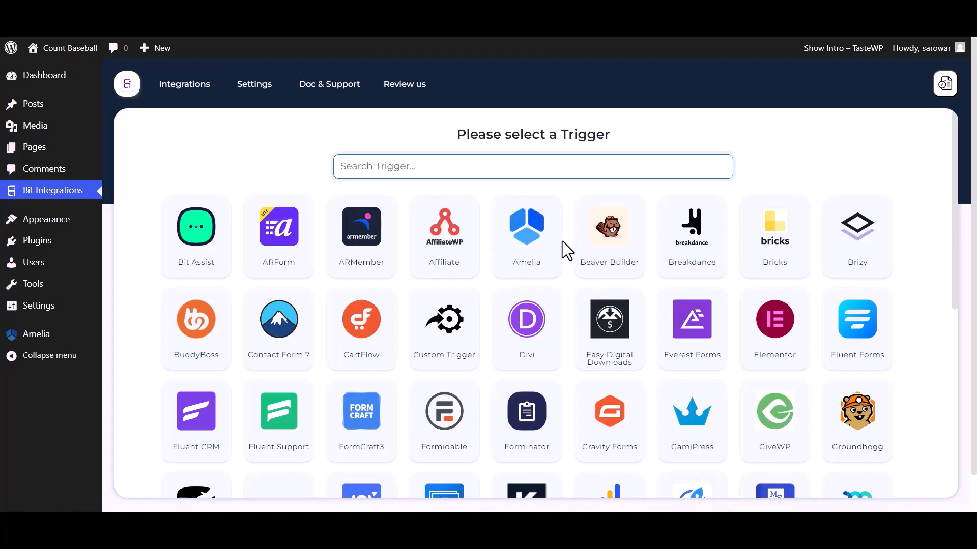
Step: Select Amelia as the trigger, copy its webhook URL and start fetching the response
{"action": "left_click", "coordinate": [553, 257]}
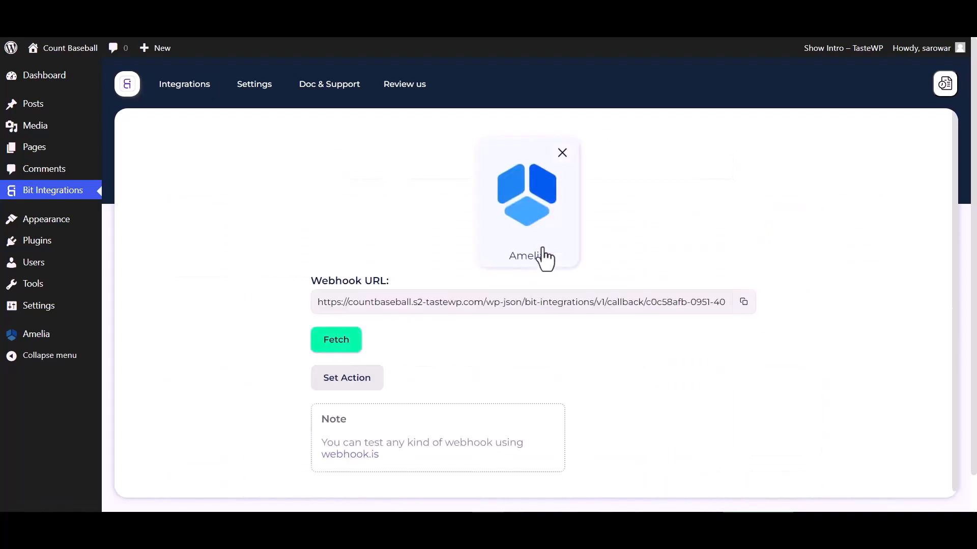
{"action": "left_click", "coordinate": [744, 302]}
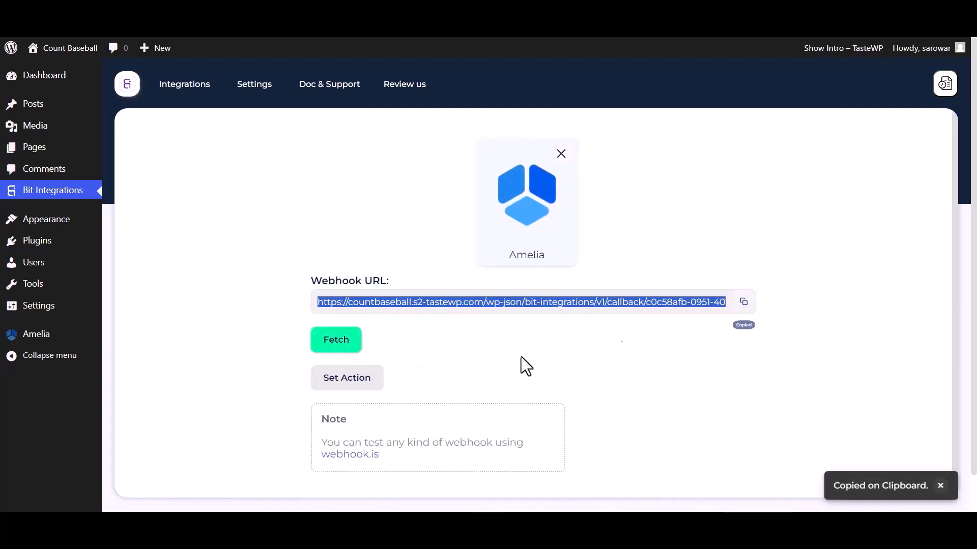
{"action": "left_click", "coordinate": [341, 350]}
Step: Open the Web Hooks section of Amelia's Integrations settings
{"action": "left_click", "coordinate": [36, 334]}
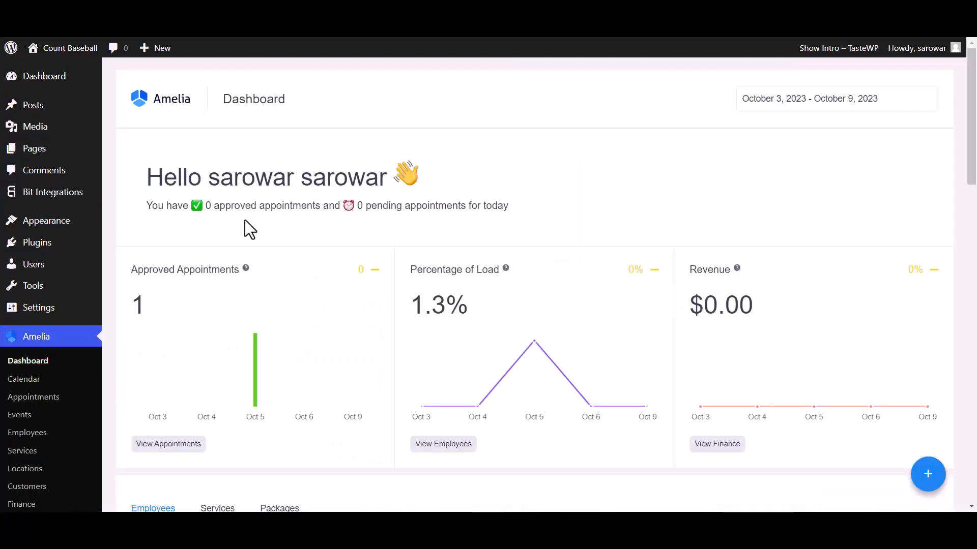
{"action": "scroll", "coordinate": [32, 469], "scroll_direction": "down", "scroll_amount": 5}
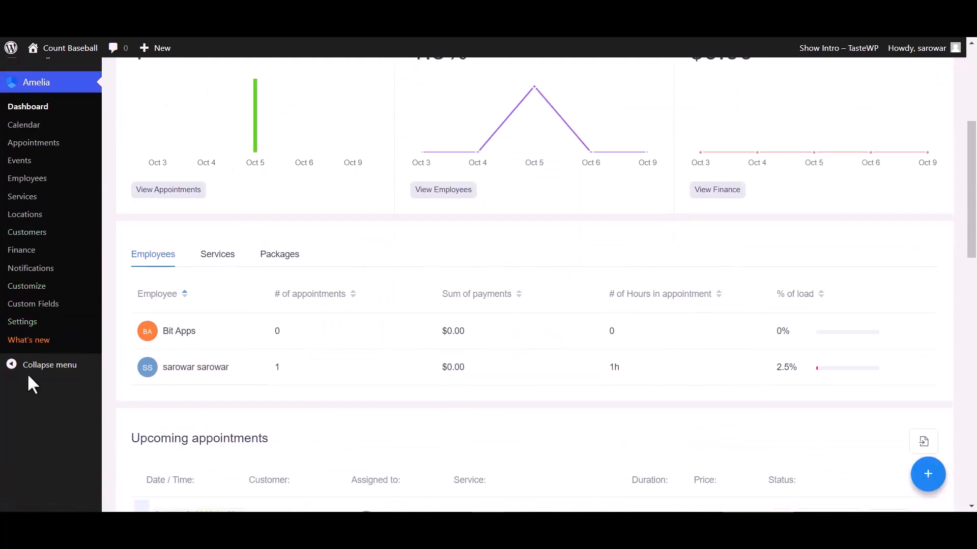
{"action": "left_click", "coordinate": [26, 322]}
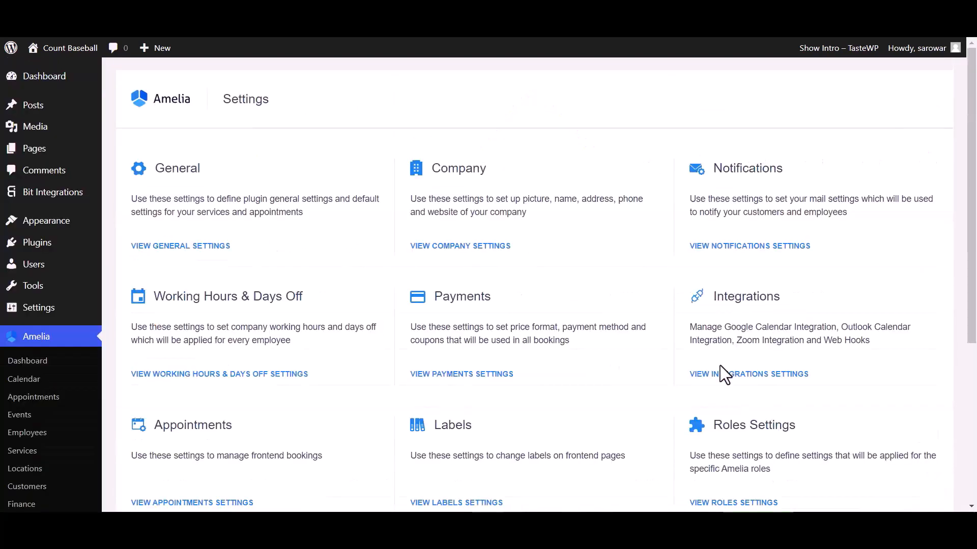
{"action": "scroll", "coordinate": [715, 370], "scroll_direction": "down", "scroll_amount": 1}
{"action": "left_click", "coordinate": [731, 310]}
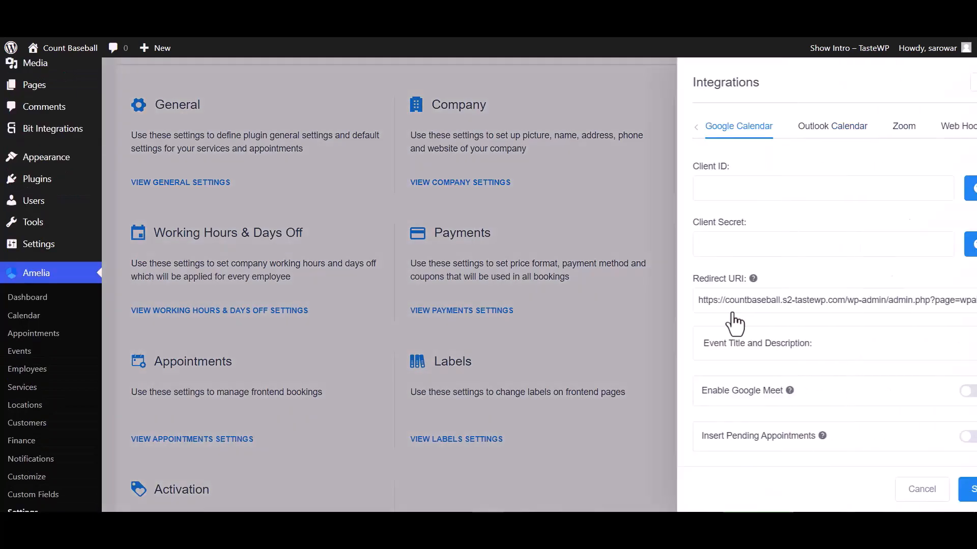
{"action": "left_click", "coordinate": [917, 126]}
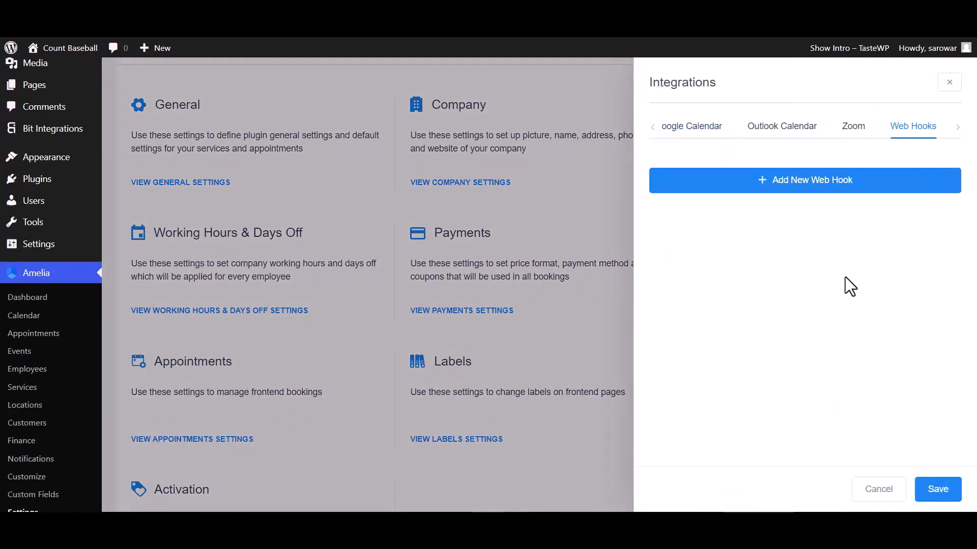
Step: Add a new web hook named "Bit Integrations" with the copied webhook URL as its URL
{"action": "left_click", "coordinate": [830, 193]}
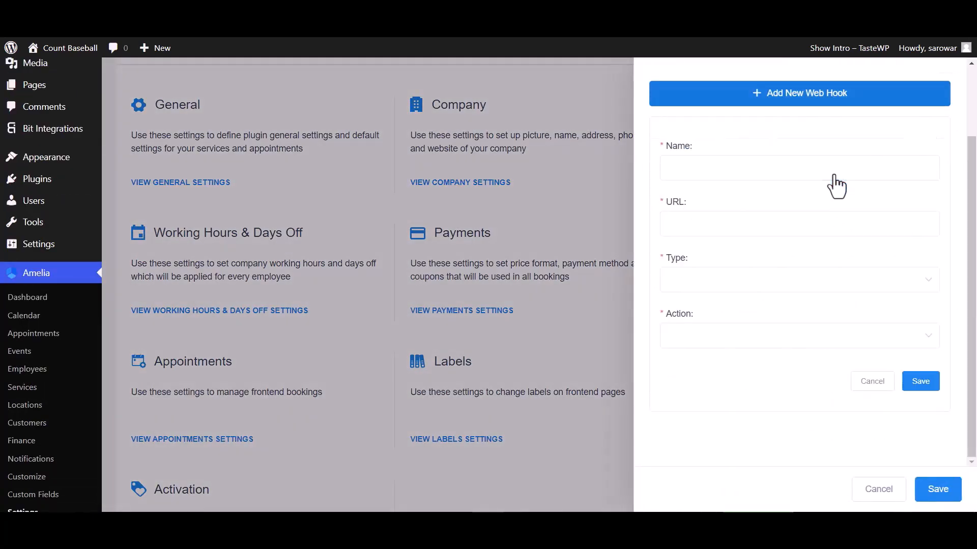
{"action": "left_click", "coordinate": [705, 173]}
{"action": "type", "text": "Bit"}
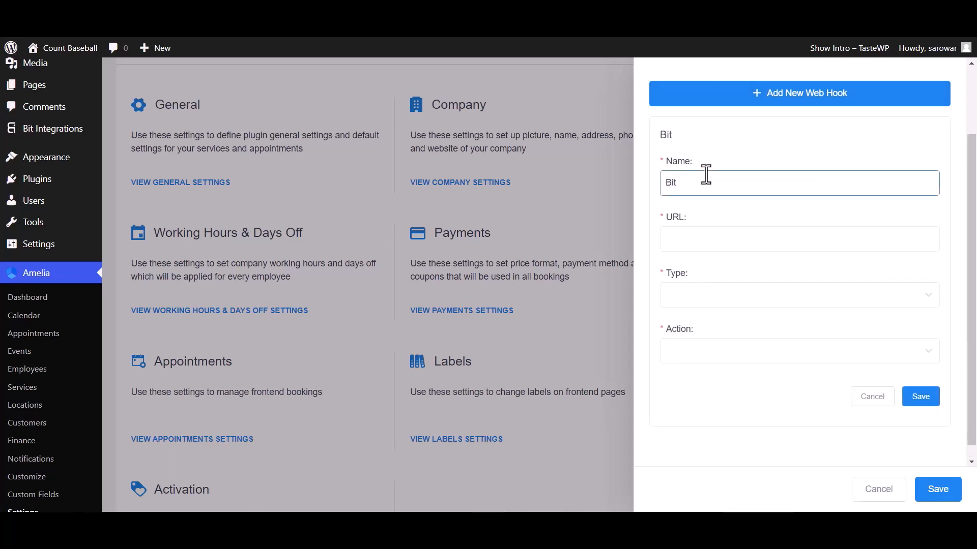
{"action": "type", "text": " Integrations"}
{"action": "left_click", "coordinate": [700, 241]}
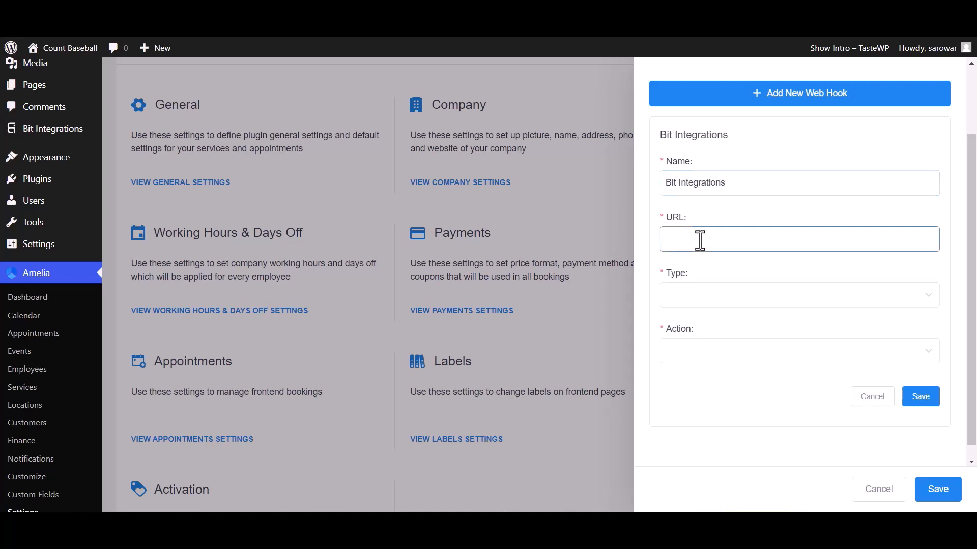
{"action": "key", "text": "ctrl+v"}
Step: Set the web hook's type to Appointment and its action to Booking Status Changed, and save the web hook and integration settings
{"action": "left_click", "coordinate": [702, 301]}
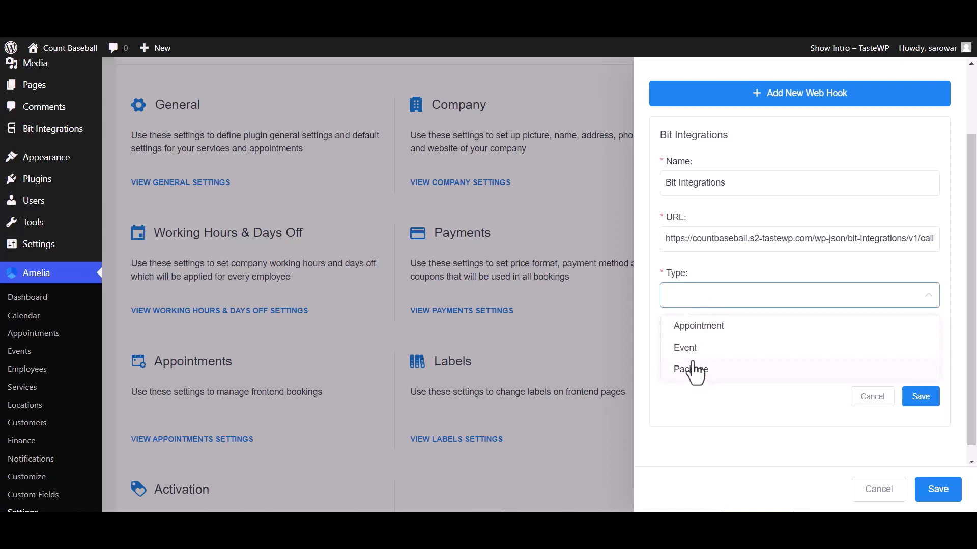
{"action": "left_click", "coordinate": [701, 331]}
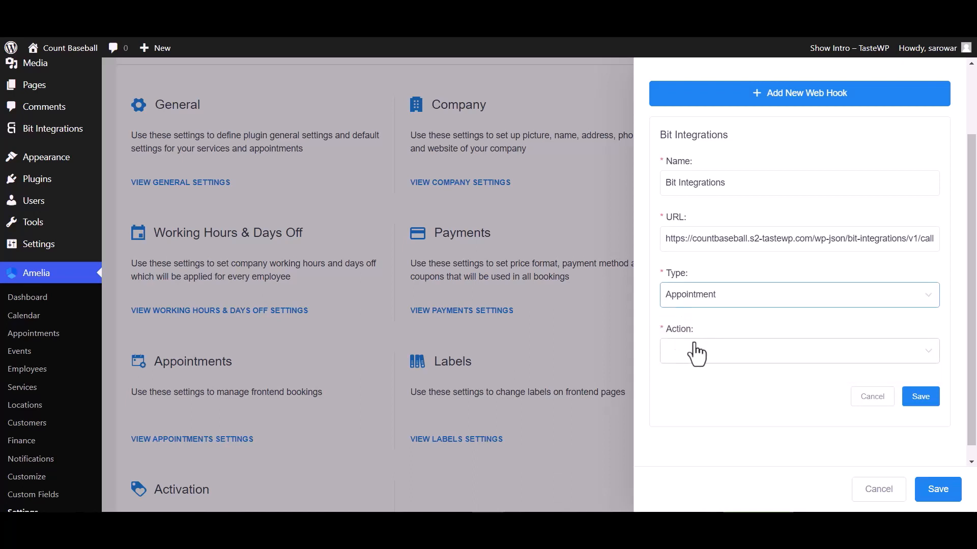
{"action": "left_click", "coordinate": [696, 354]}
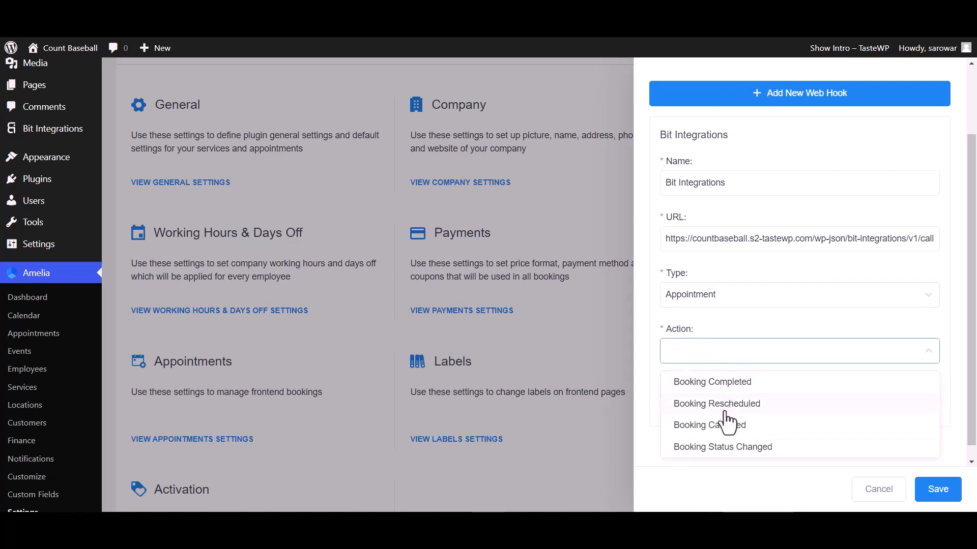
{"action": "left_click", "coordinate": [713, 449]}
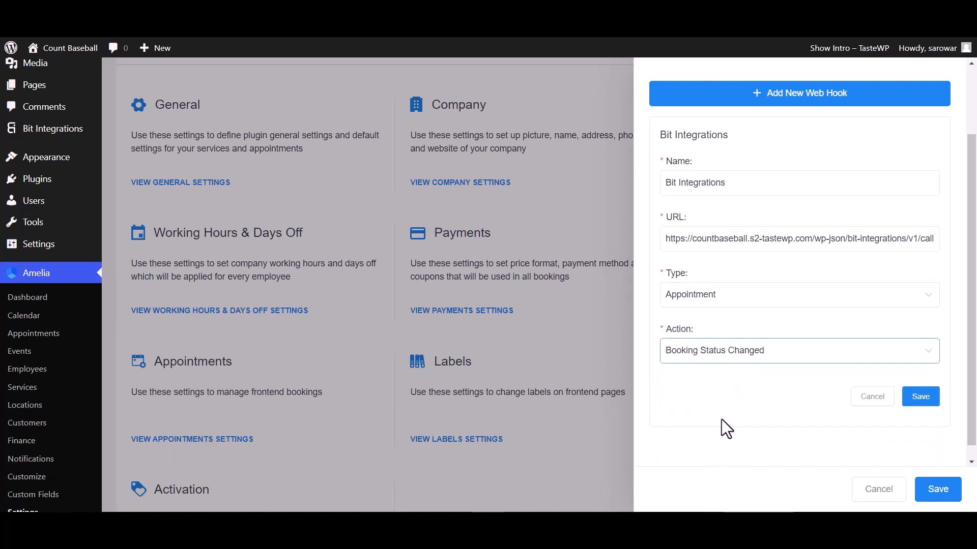
{"action": "left_click", "coordinate": [920, 399]}
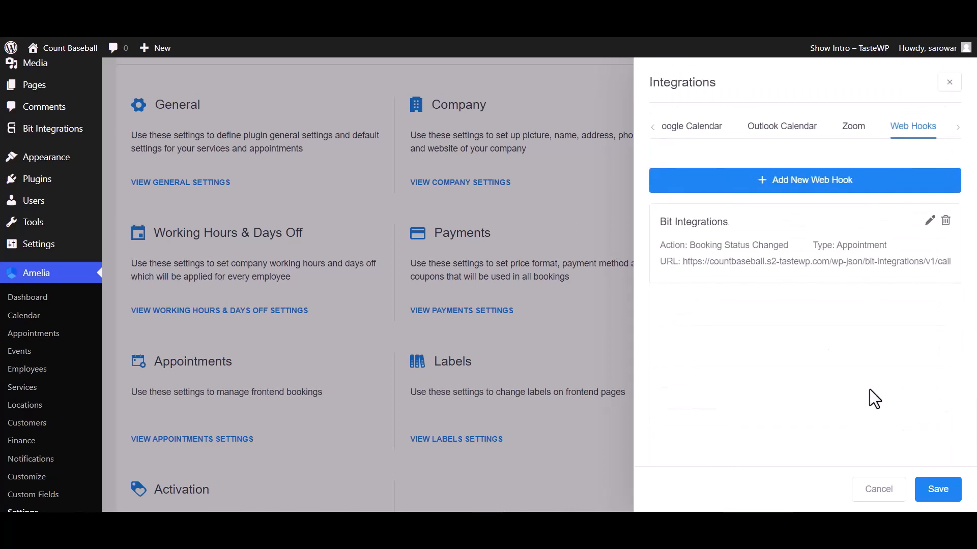
{"action": "left_click", "coordinate": [938, 489]}
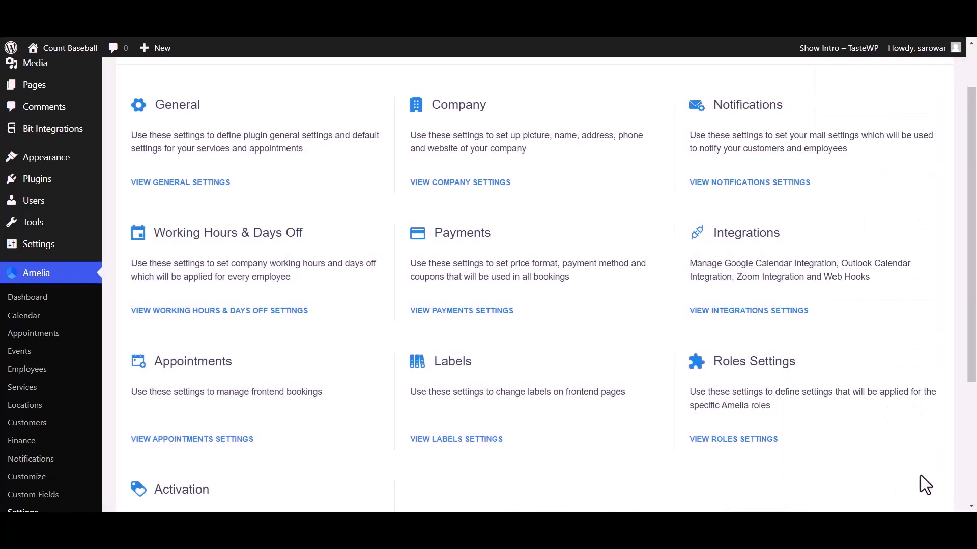
Step: Change the status of the October 20, 11:30 am appointment in Amelia to Pending
{"action": "left_click", "coordinate": [34, 333]}
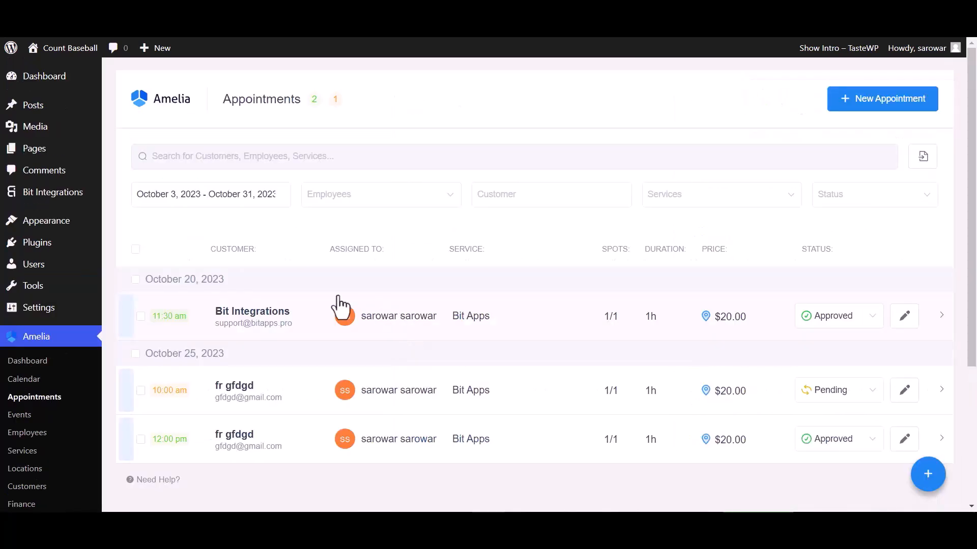
{"action": "left_click", "coordinate": [834, 318]}
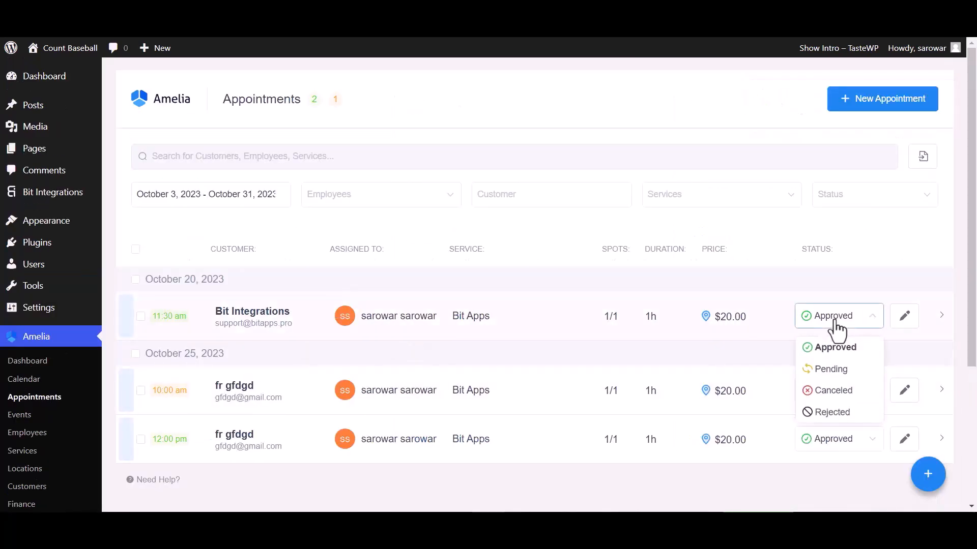
{"action": "left_click", "coordinate": [835, 370]}
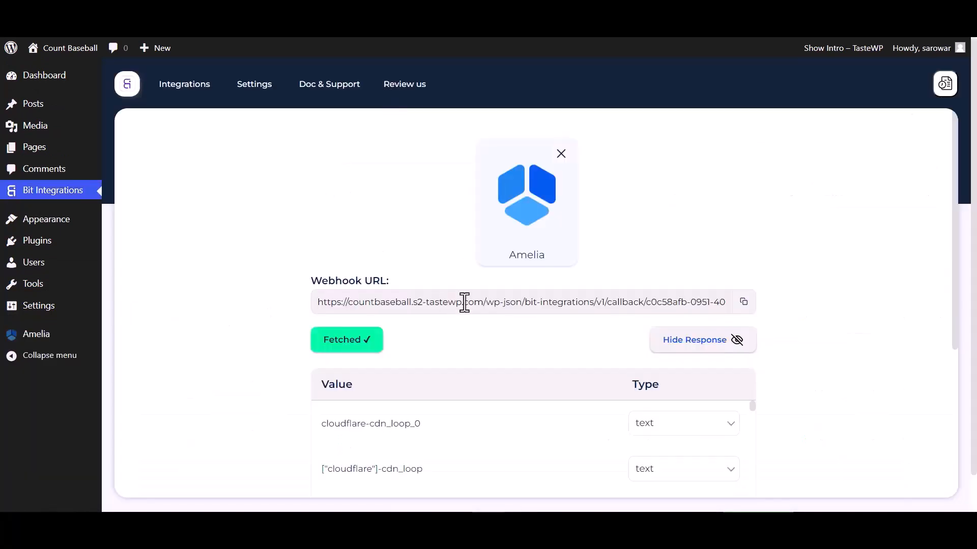
Step: Review the fetched Amelia response, proceed to setting the action, and find "bigin" to choose Zoho Bigin
{"action": "scroll", "coordinate": [452, 308], "scroll_direction": "down", "scroll_amount": 5}
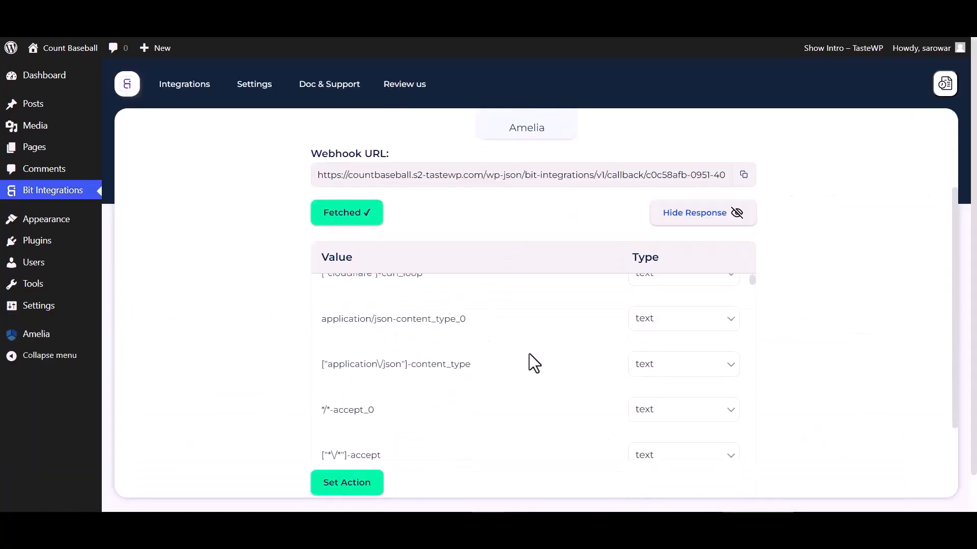
{"action": "scroll", "coordinate": [529, 358], "scroll_direction": "down", "scroll_amount": 15}
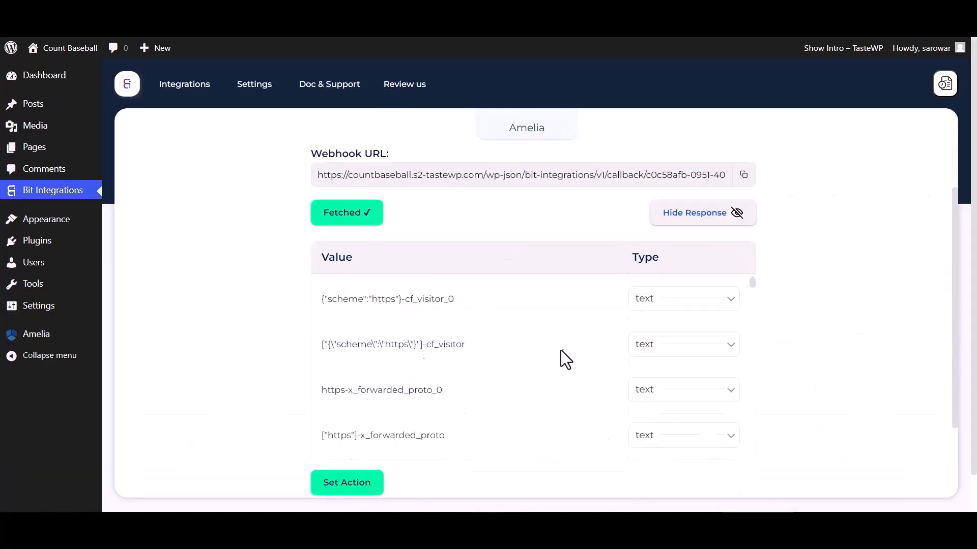
{"action": "left_click", "coordinate": [338, 489]}
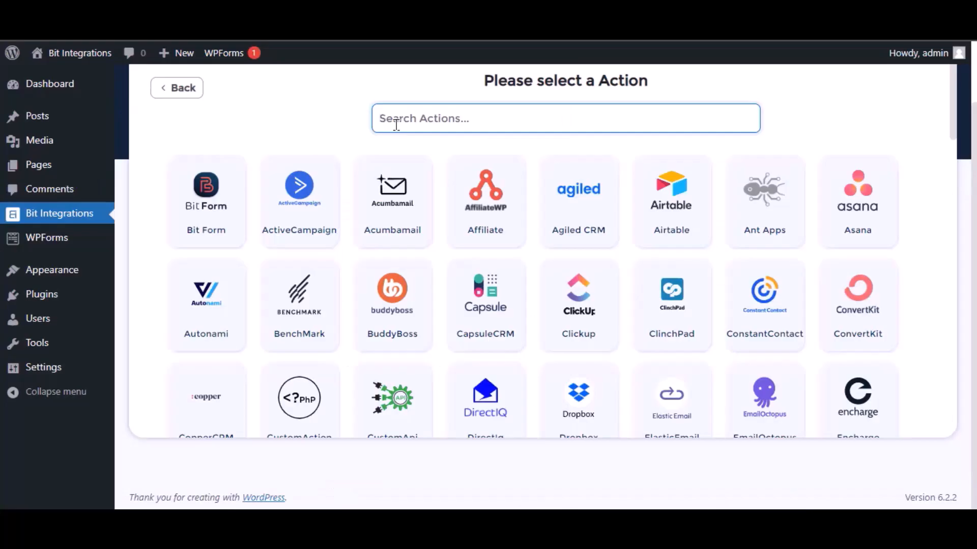
{"action": "type", "text": "bigin"}
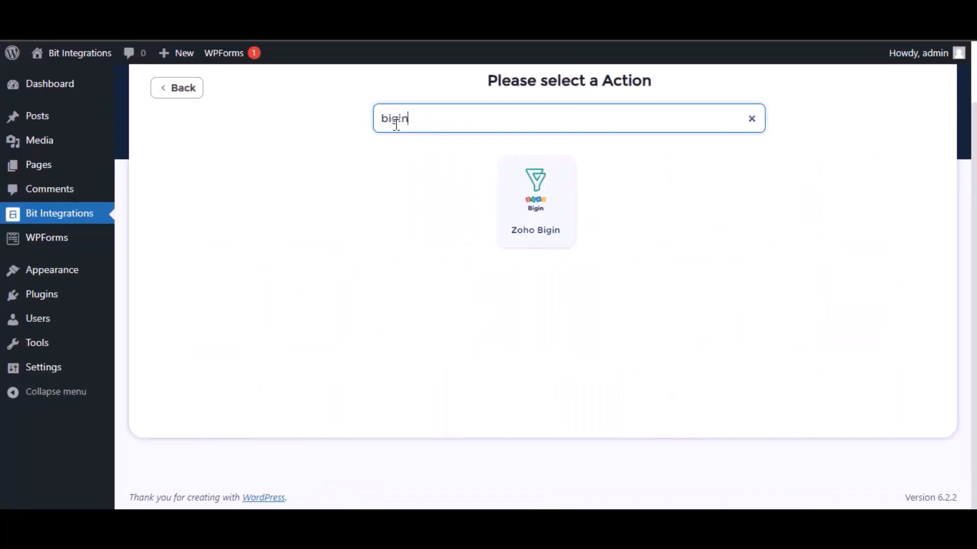
{"action": "left_click", "coordinate": [559, 199]}
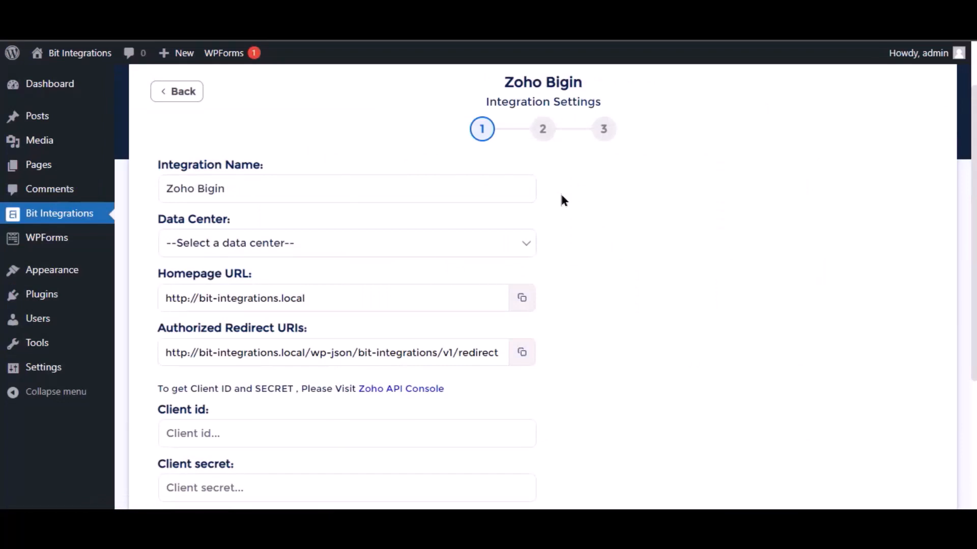
Step: Keep the integration name Zoho Bigin and set the data center to zoho.com
{"action": "left_click", "coordinate": [214, 189]}
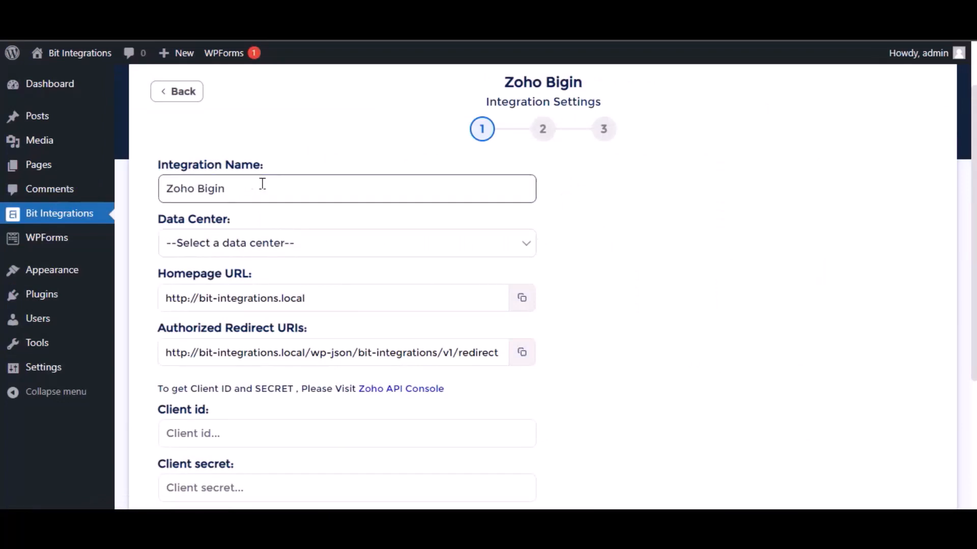
{"action": "left_click_drag", "start_coordinate": [263, 183], "coordinate": [154, 178]}
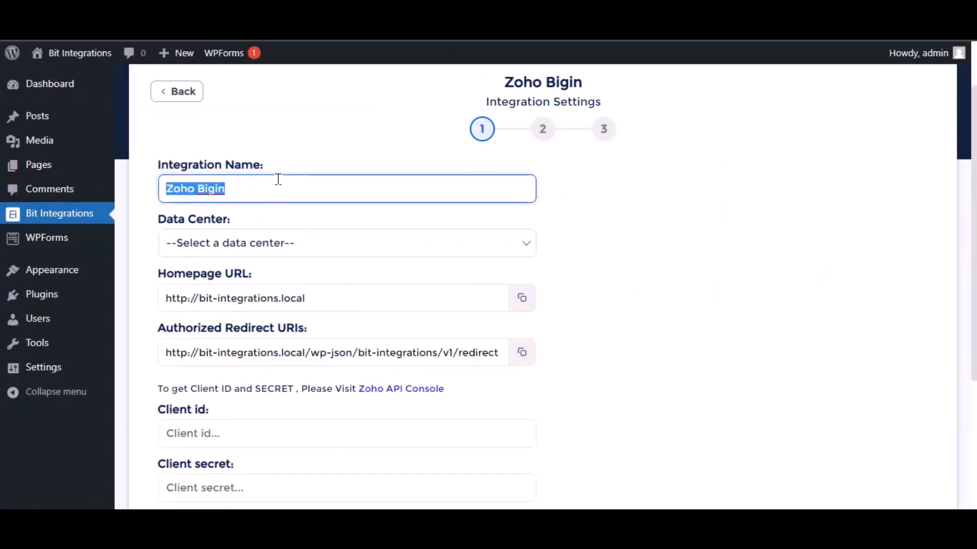
{"action": "left_click", "coordinate": [266, 247]}
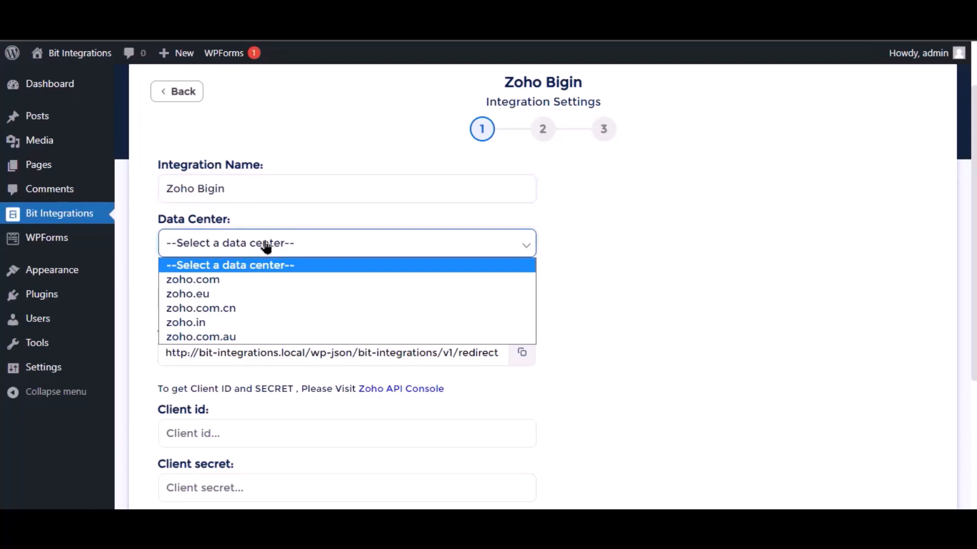
{"action": "left_click", "coordinate": [254, 280]}
Step: Go to the Zoho API Console and start creating a Server-based Applications client
{"action": "scroll", "coordinate": [337, 274], "scroll_direction": "down", "scroll_amount": 3}
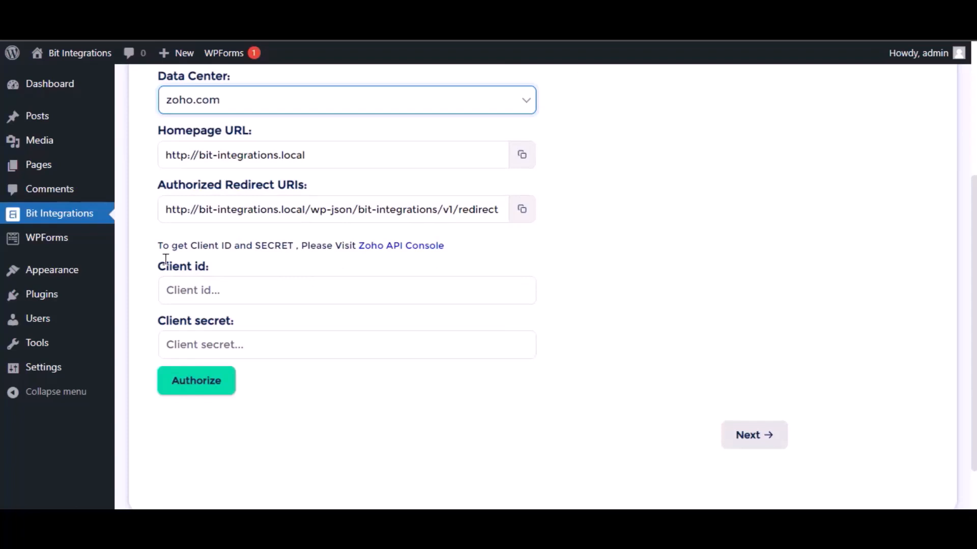
{"action": "left_click", "coordinate": [415, 247]}
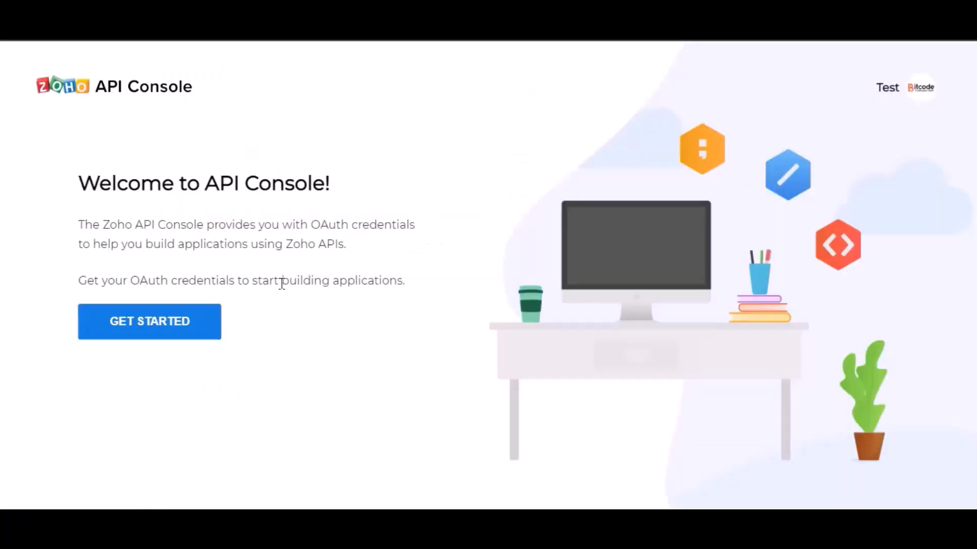
{"action": "left_click", "coordinate": [170, 333]}
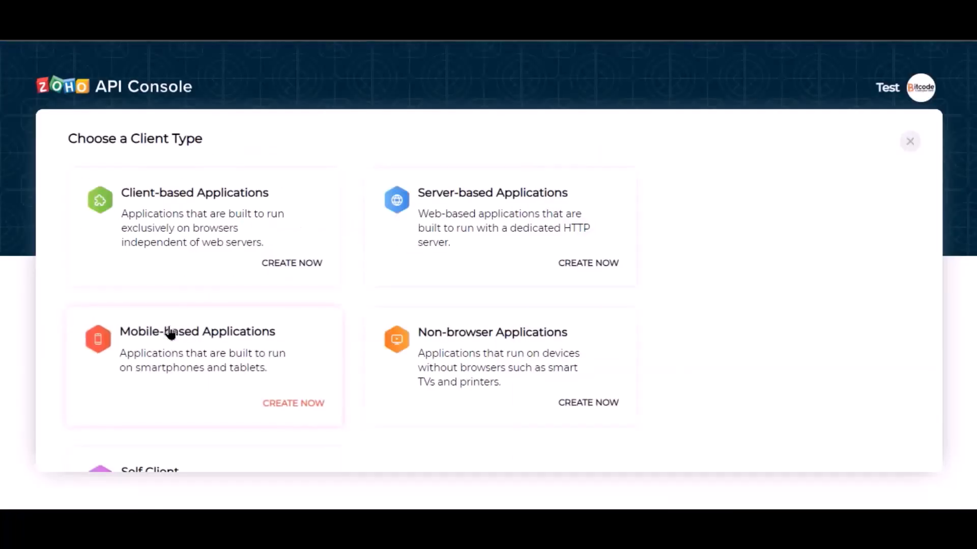
{"action": "left_click", "coordinate": [453, 257]}
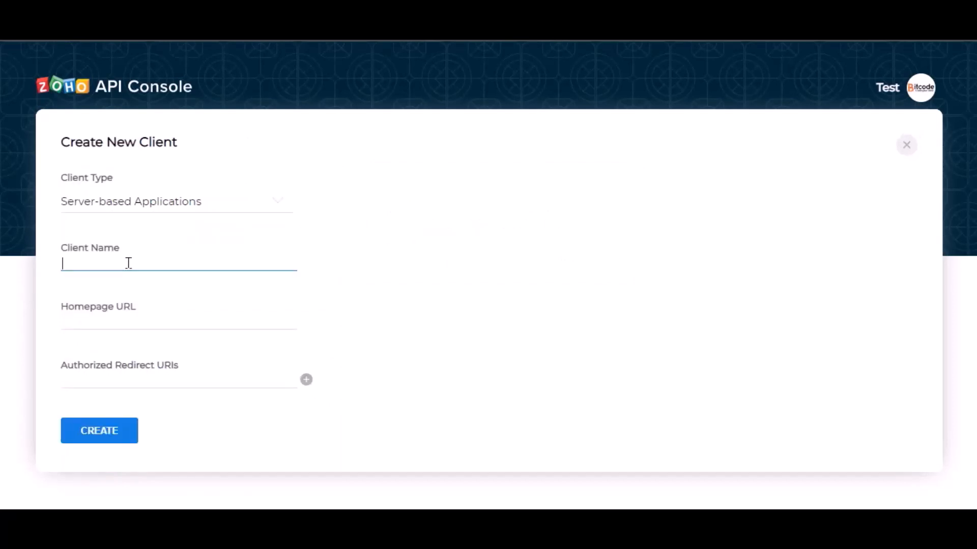
{"action": "type", "text": "Bit Integrations"}
{"action": "left_click", "coordinate": [155, 326]}
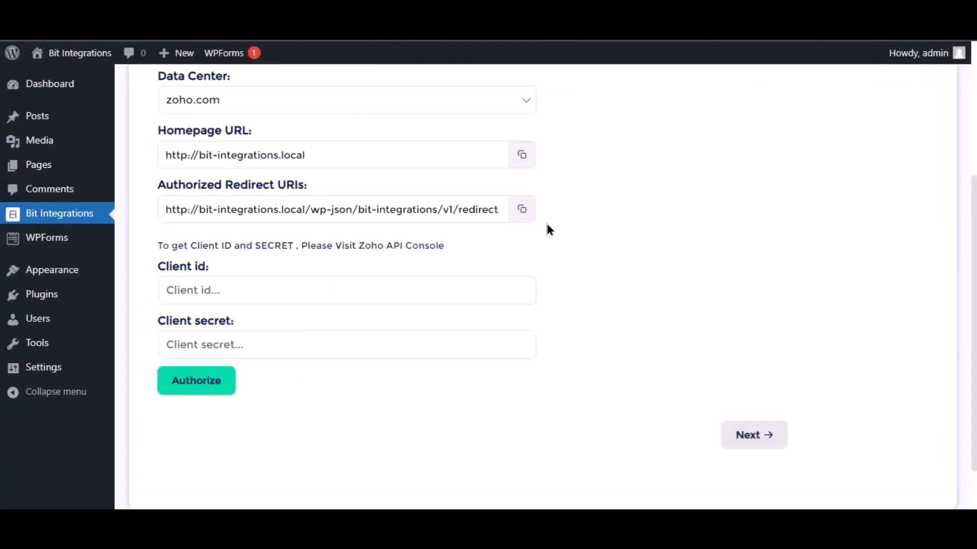
{"action": "left_click", "coordinate": [521, 155]}
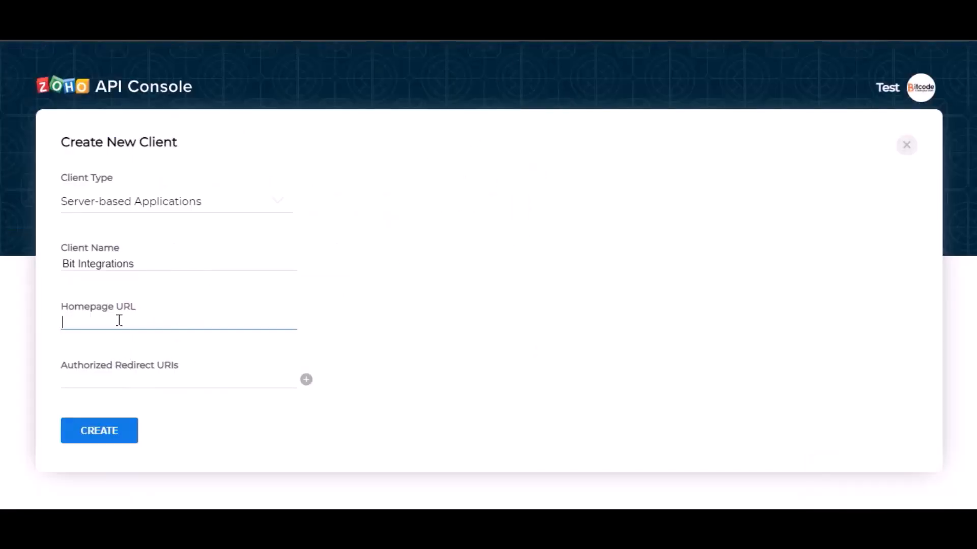
{"action": "key", "text": "ctrl+v"}
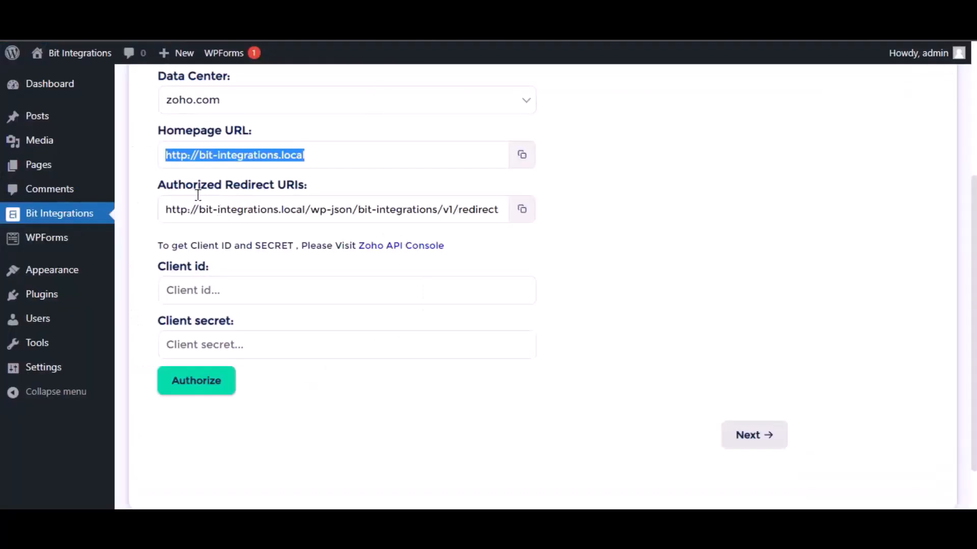
{"action": "left_click", "coordinate": [522, 210]}
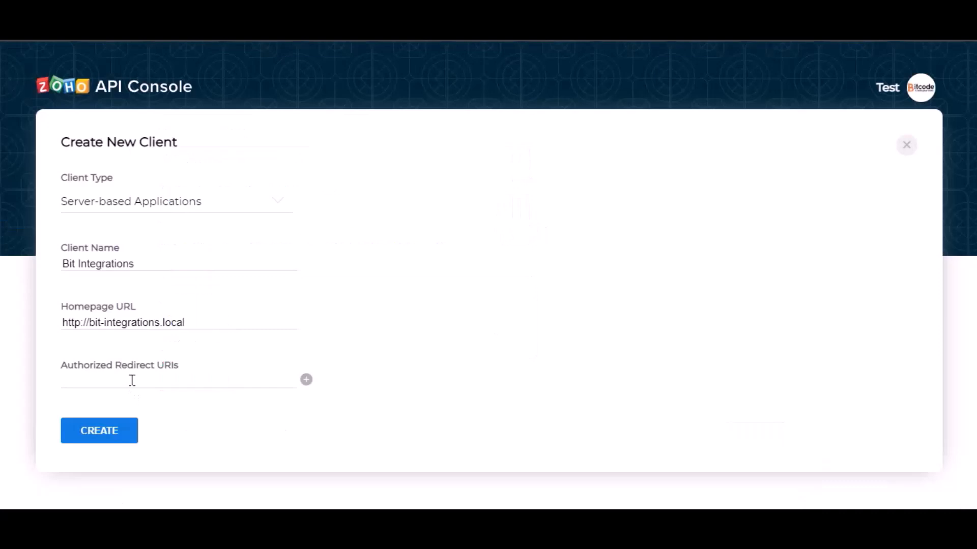
{"action": "left_click", "coordinate": [132, 381]}
{"action": "key", "text": "ctrl+v"}
{"action": "left_click", "coordinate": [277, 400]}
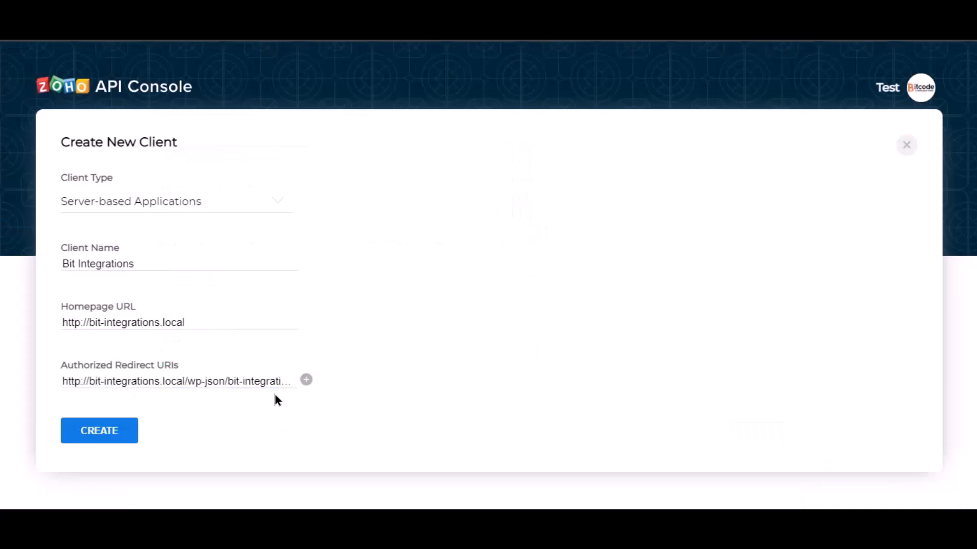
{"action": "left_click", "coordinate": [100, 440]}
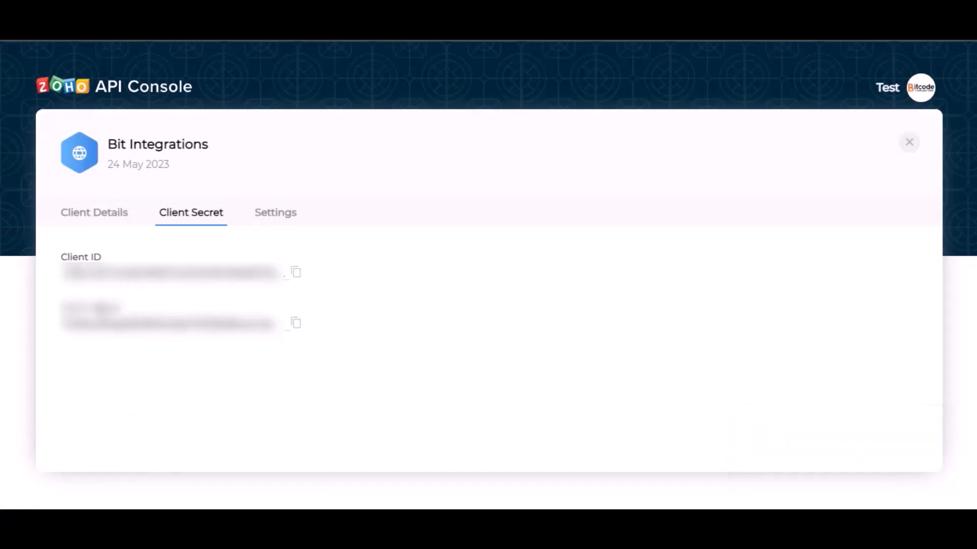
Step: Copy the client ID and client secret from the Zoho API Console into the matching fields of the Zoho Bigin integration settings
{"action": "left_click", "coordinate": [295, 273]}
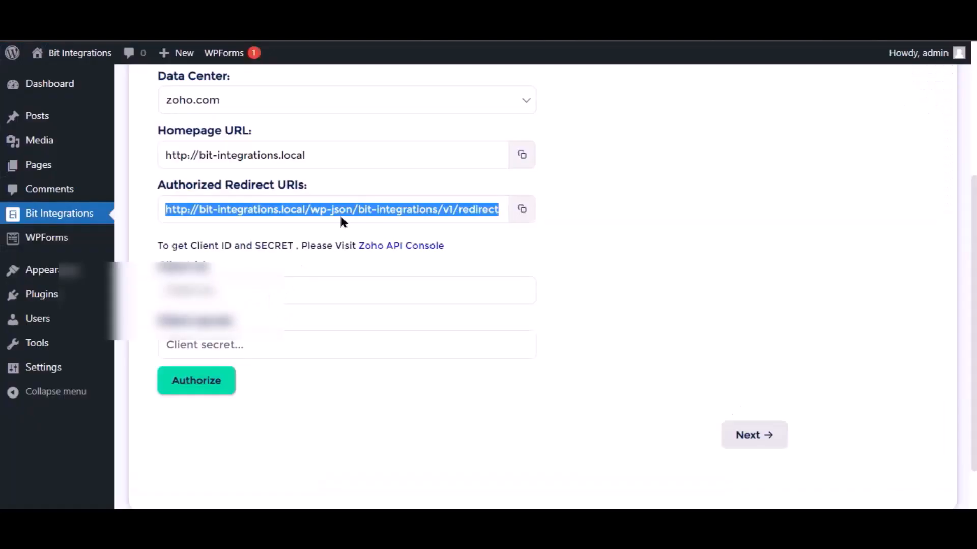
{"action": "left_click", "coordinate": [240, 291]}
{"action": "key", "text": "ctrl+v"}
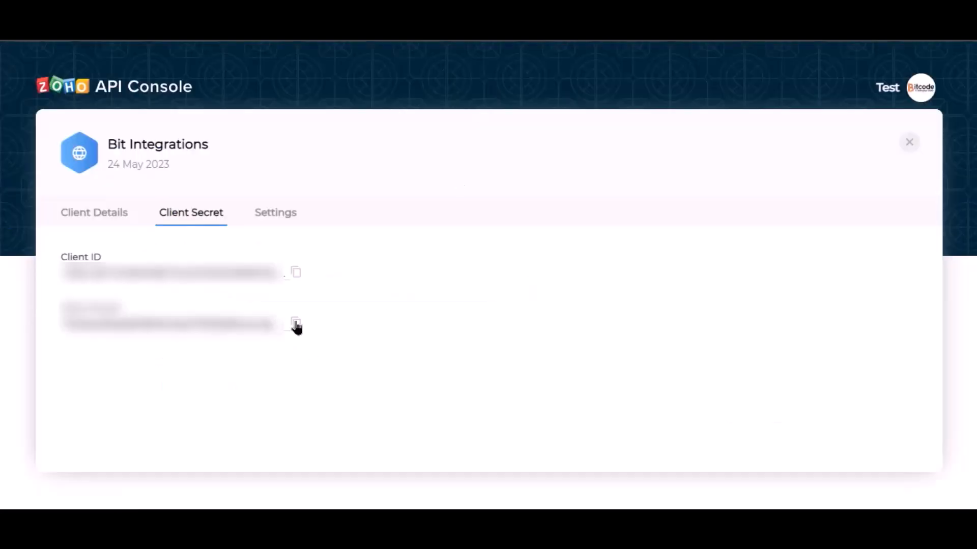
{"action": "left_click", "coordinate": [295, 323]}
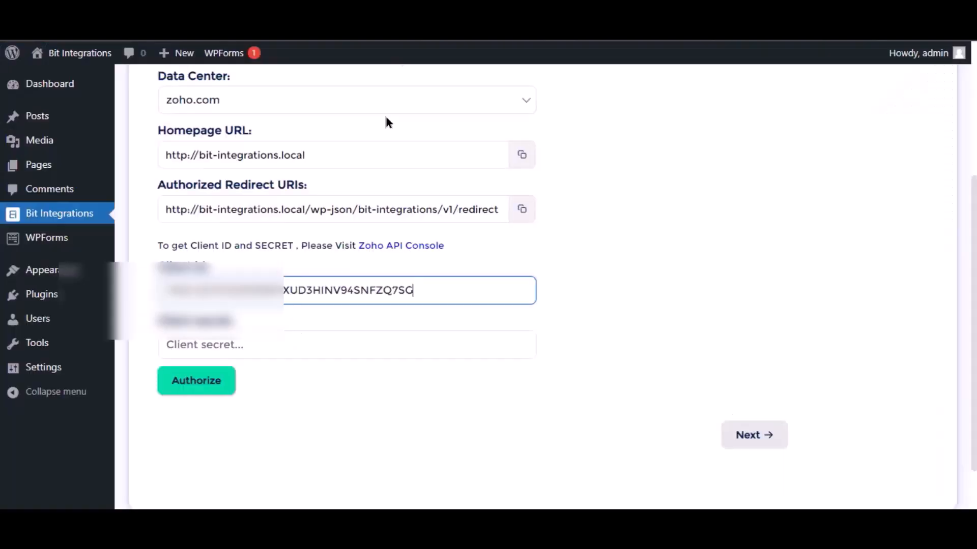
{"action": "left_click", "coordinate": [305, 344]}
{"action": "key", "text": "ctrl+v"}
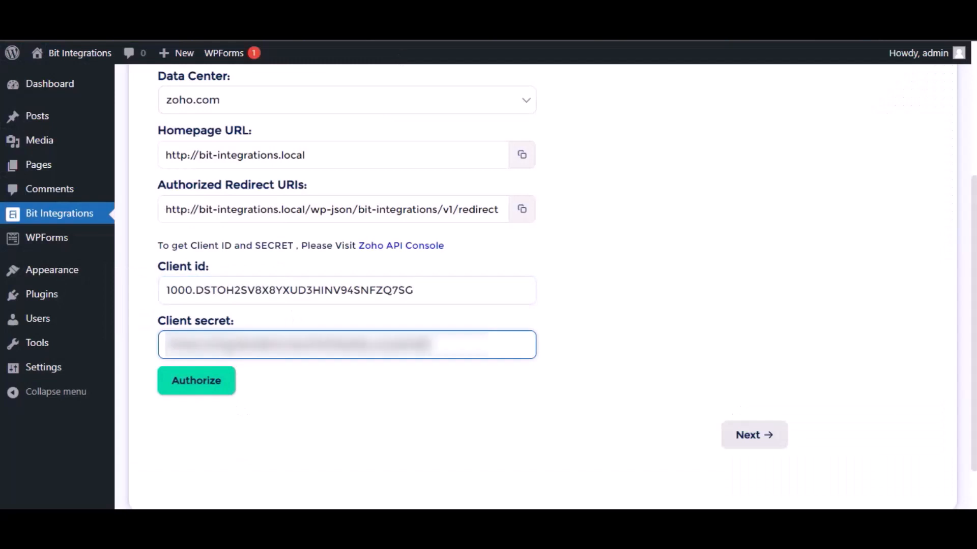
{"action": "left_click", "coordinate": [318, 421]}
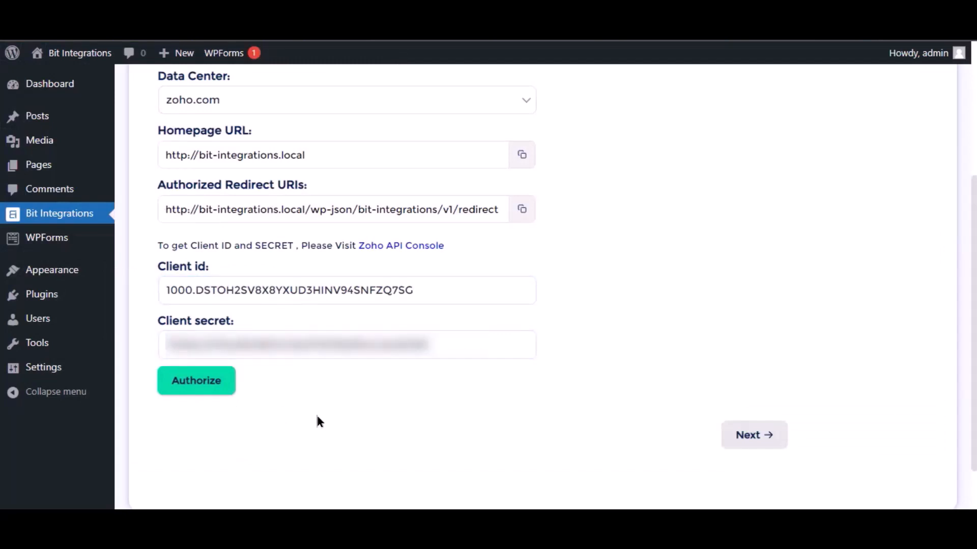
Step: Authorize the Zoho Bigin connection, accept the requested Bigin access, and continue to the module settings
{"action": "left_click", "coordinate": [209, 392]}
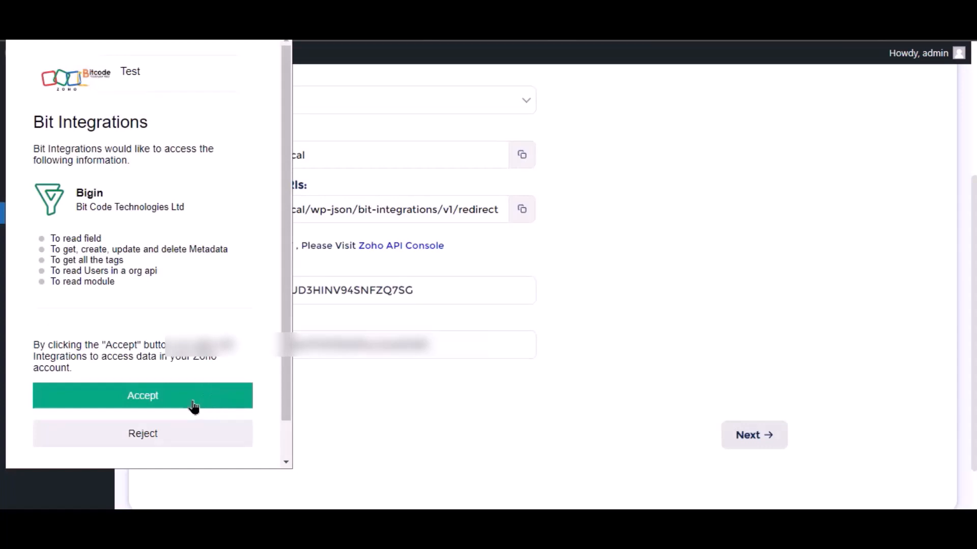
{"action": "left_click", "coordinate": [193, 405]}
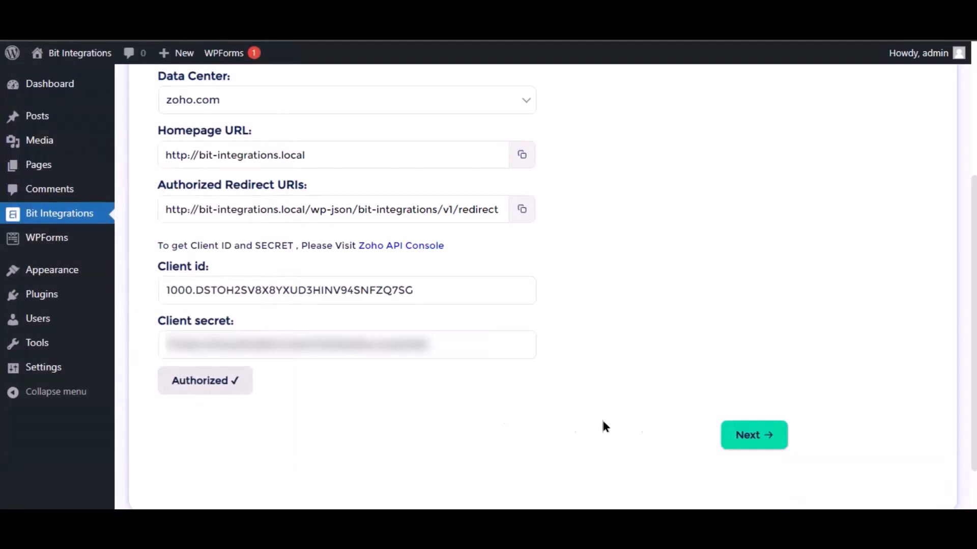
{"action": "left_click", "coordinate": [763, 441]}
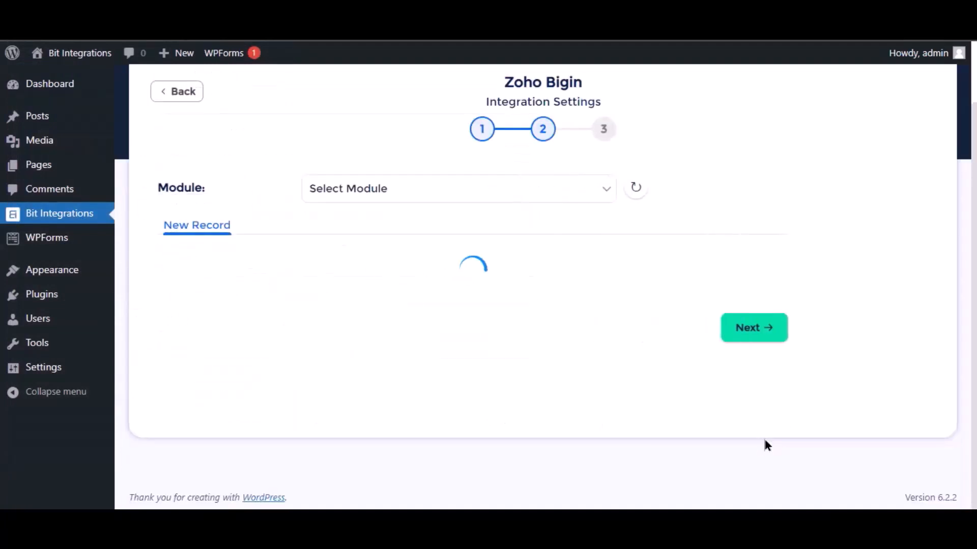
Step: Choose Contacts as the module and map the form field Name to the Zoho field Last Name
{"action": "left_click", "coordinate": [462, 191]}
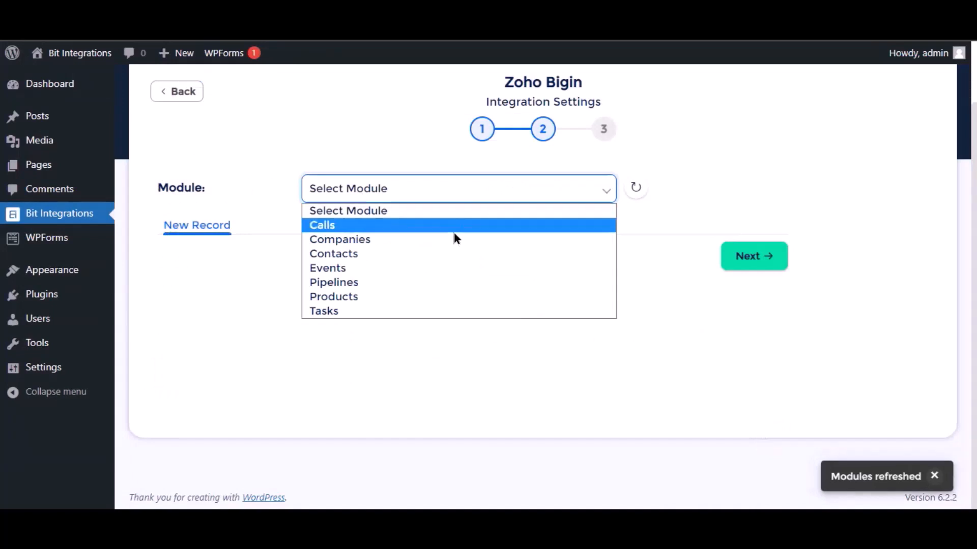
{"action": "left_click", "coordinate": [351, 253]}
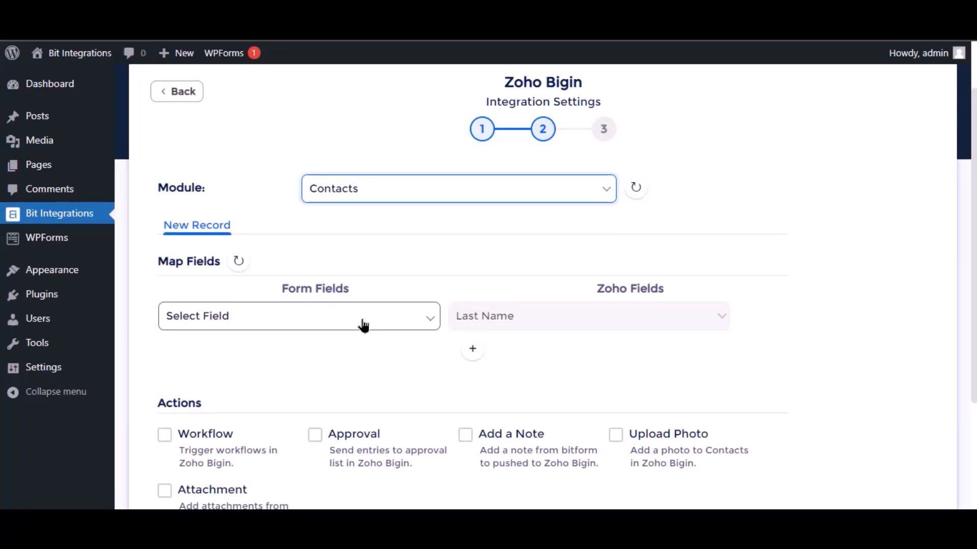
{"action": "left_click", "coordinate": [364, 325]}
{"action": "left_click", "coordinate": [245, 373]}
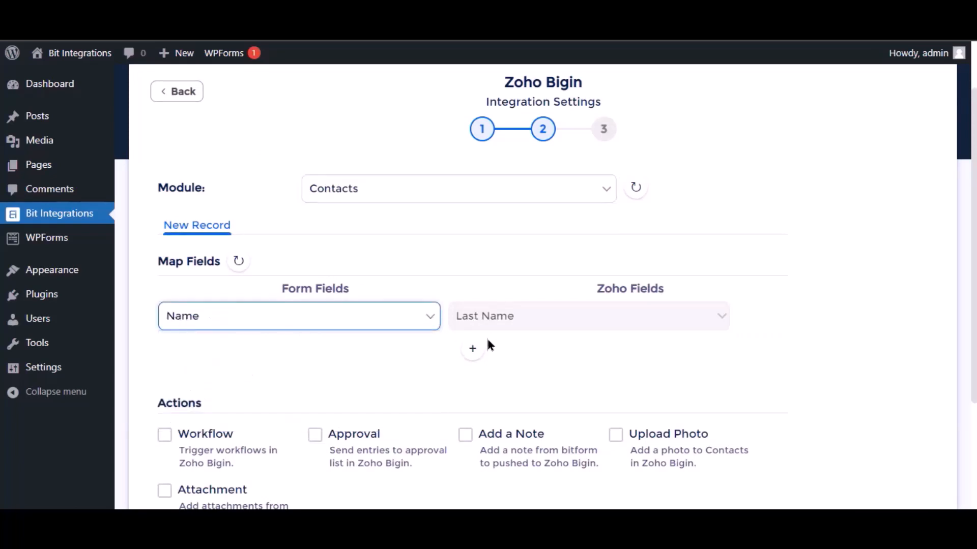
Step: Add a second field mapping that links the form field Email to the Zoho field Email
{"action": "left_click", "coordinate": [473, 349]}
{"action": "left_click", "coordinate": [284, 351]}
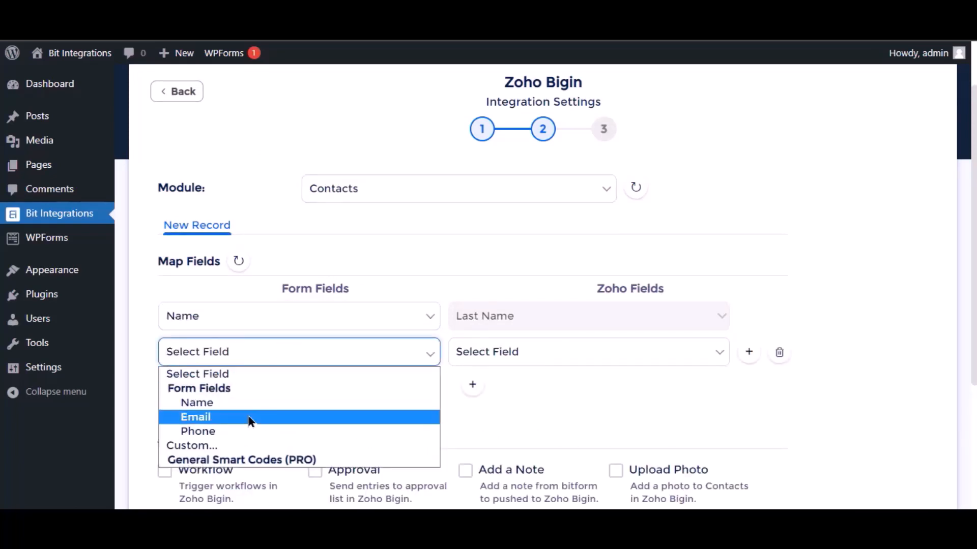
{"action": "left_click", "coordinate": [250, 420]}
{"action": "left_click", "coordinate": [556, 361]}
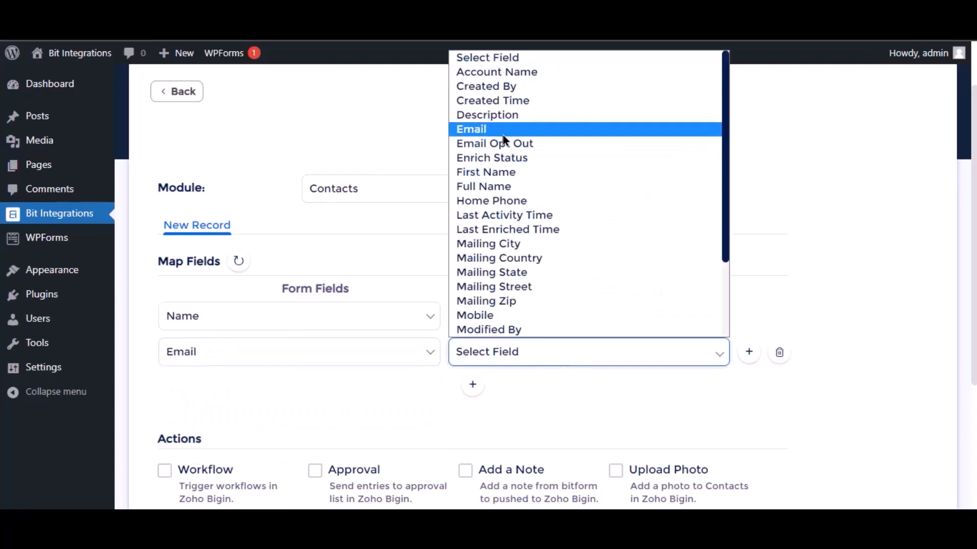
{"action": "left_click", "coordinate": [504, 137]}
Step: Leave the optional actions unselected, continue to the final stage, and finish and save the integration
{"action": "scroll", "coordinate": [427, 392], "scroll_direction": "down", "scroll_amount": 4}
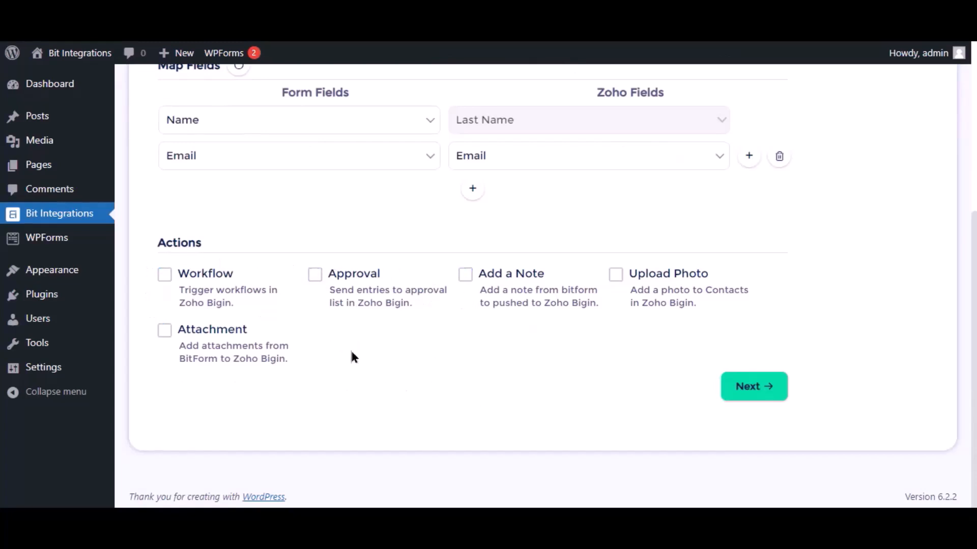
{"action": "left_click", "coordinate": [753, 388]}
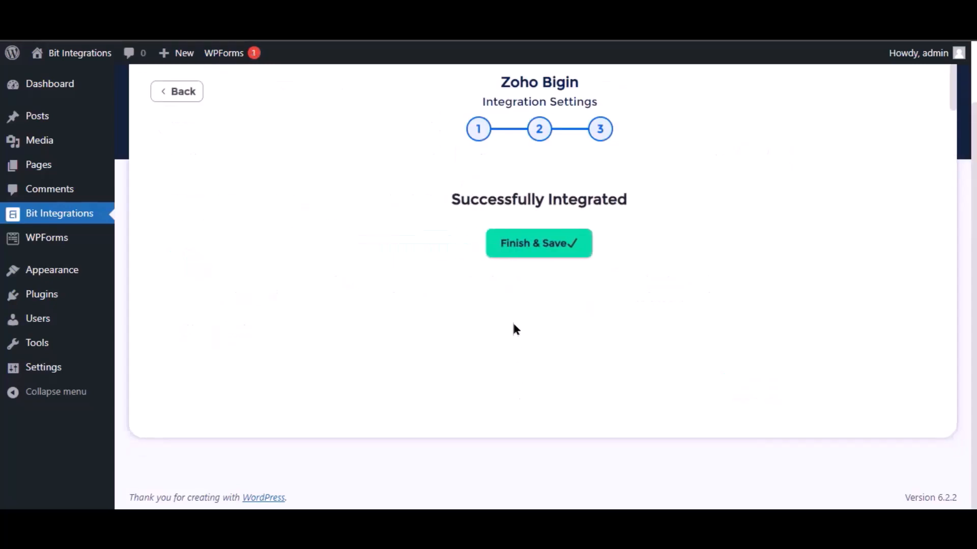
{"action": "left_click", "coordinate": [519, 254]}
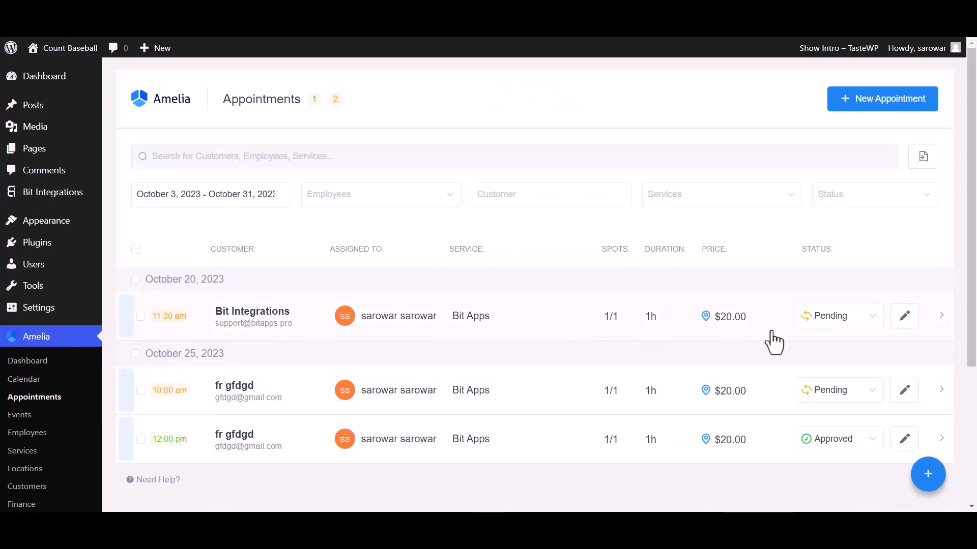
Step: In Amelia's appointments, set the status of the October 20, 2023 11:30 am appointment to Approved
{"action": "left_click", "coordinate": [820, 317]}
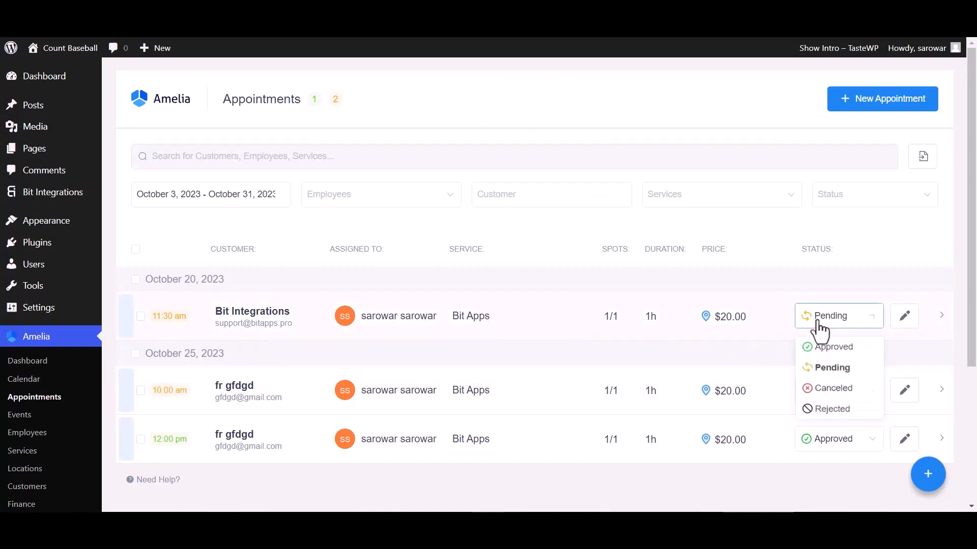
{"action": "left_click", "coordinate": [820, 349]}
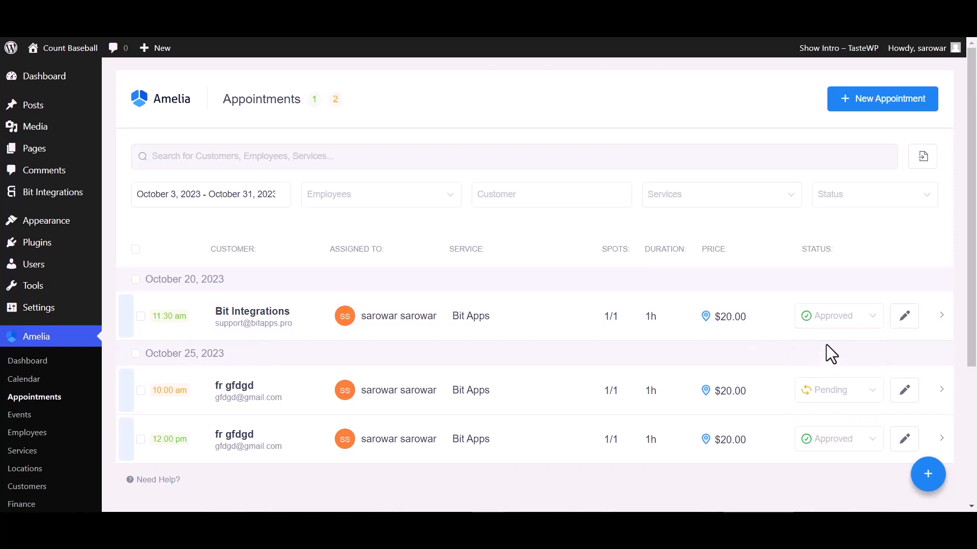